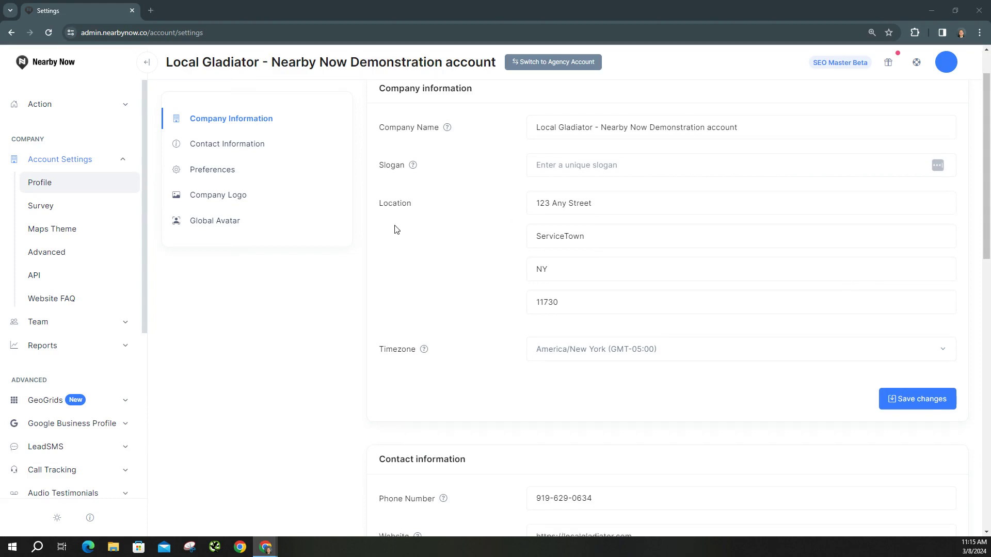
Append a comma after the existing Correspondence Email List address, then expand the Reports menu.
{"action": "scroll", "coordinate": [396, 229], "scroll_direction": "down", "scroll_amount": 1}
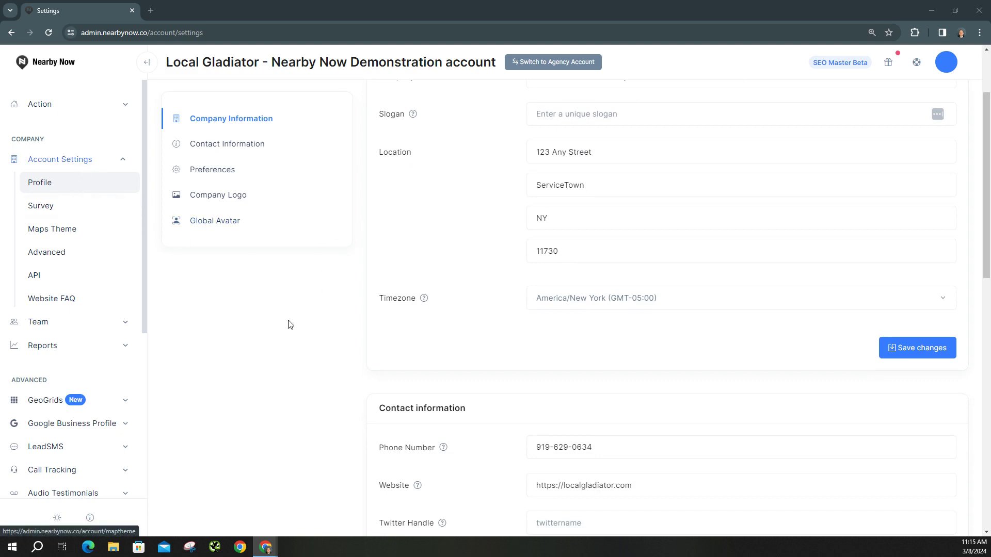
{"action": "scroll", "coordinate": [361, 318], "scroll_direction": "down", "scroll_amount": 2}
{"action": "scroll", "coordinate": [449, 223], "scroll_direction": "down", "scroll_amount": 5}
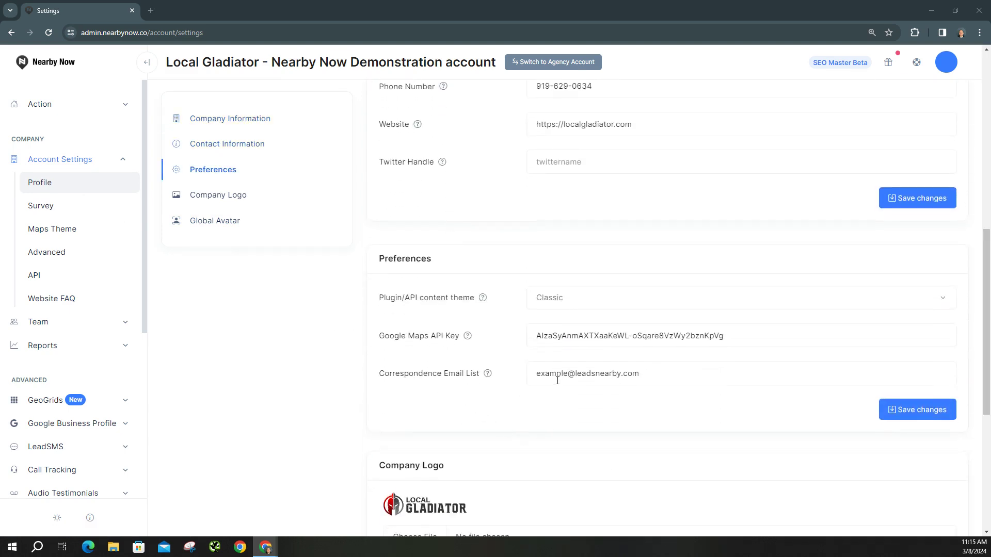
{"action": "mouse_move", "coordinate": [490, 379]}
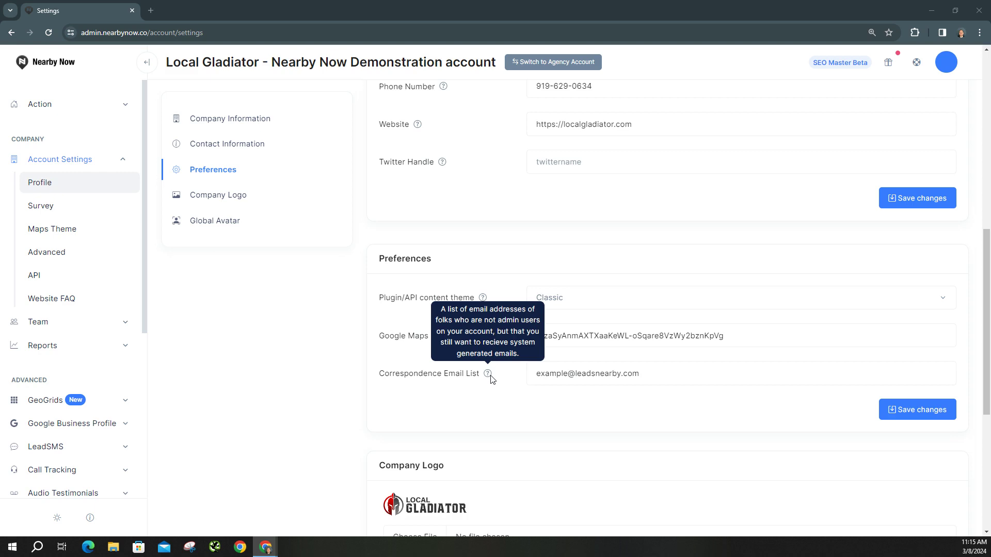
{"action": "left_click", "coordinate": [655, 376]}
{"action": "type", "text": ","}
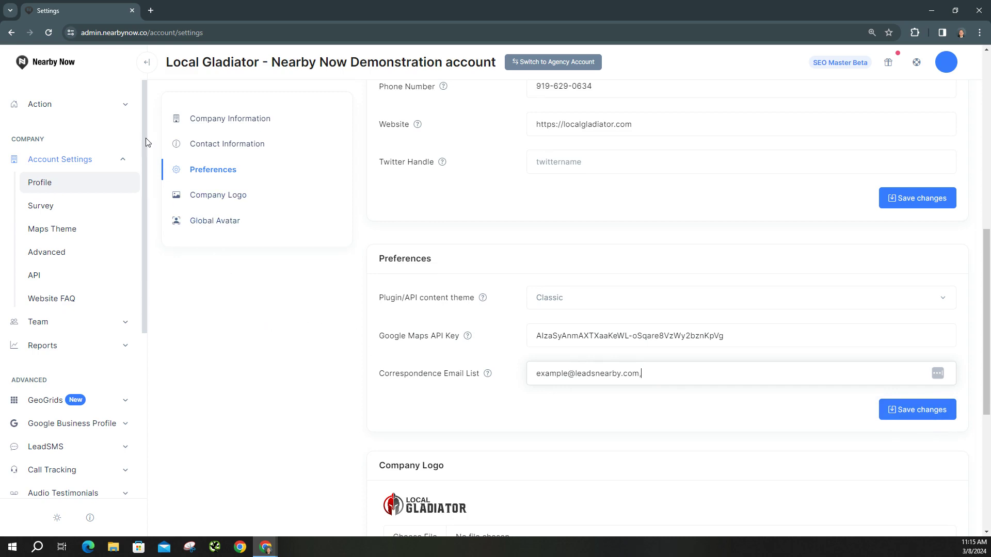
{"action": "left_click", "coordinate": [81, 348]}
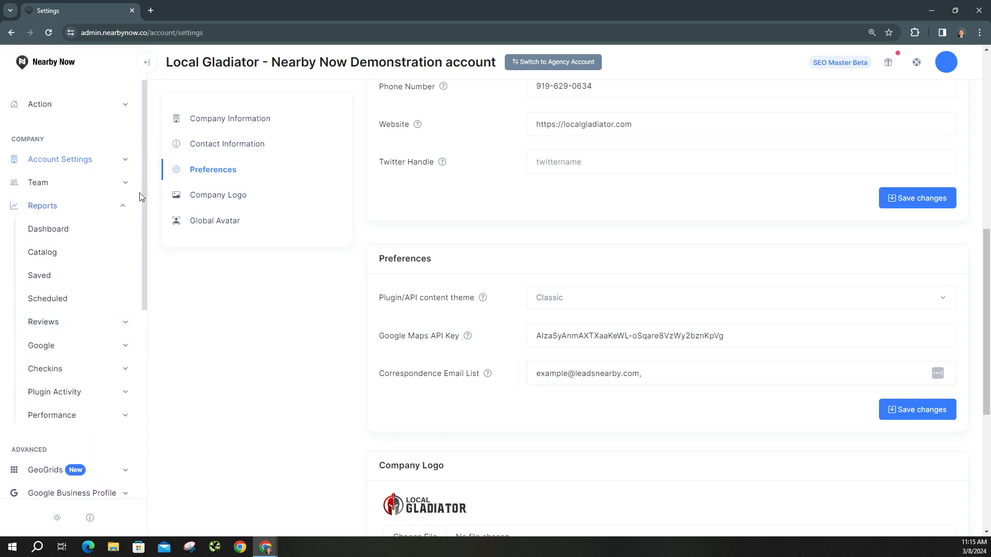
Open the Reports Dashboard and look over its checkins, photos, review requests and rating overview.
{"action": "left_click", "coordinate": [67, 230]}
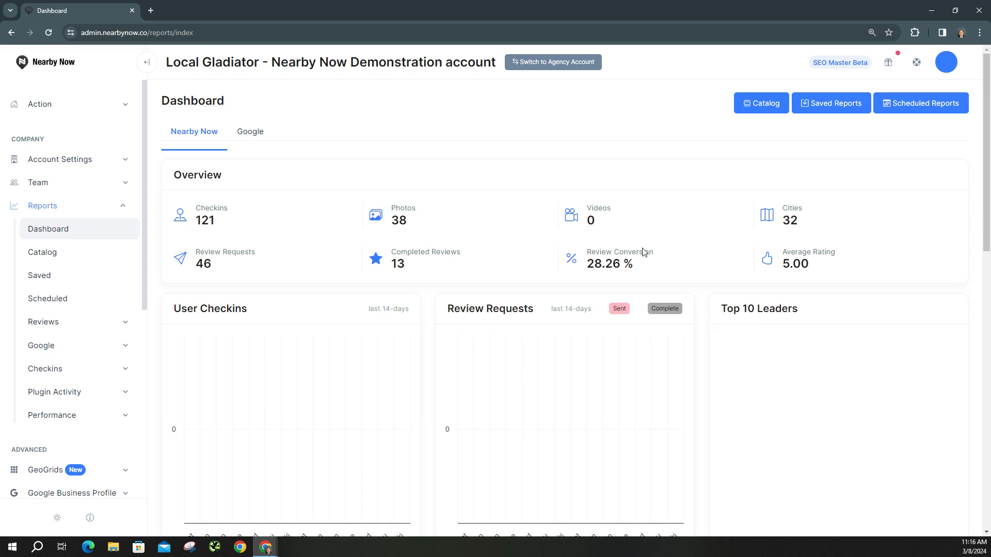
{"action": "scroll", "coordinate": [609, 240], "scroll_direction": "down", "scroll_amount": 2}
{"action": "scroll", "coordinate": [347, 200], "scroll_direction": "up", "scroll_amount": 2}
Show the dashboard's Google statistics with Review Score Breakdown and Review Growth charts.
{"action": "left_click", "coordinate": [241, 135]}
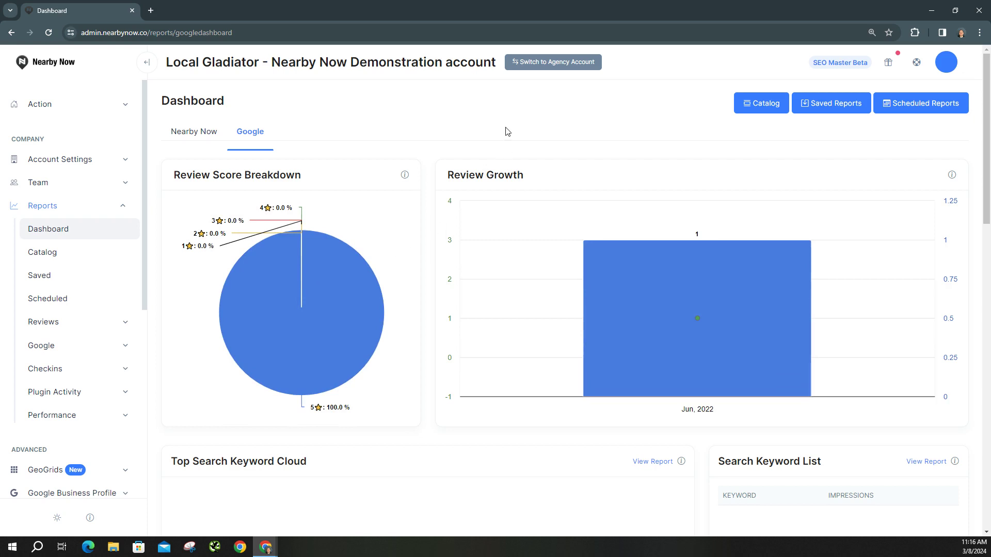
{"action": "scroll", "coordinate": [428, 156], "scroll_direction": "down", "scroll_amount": 1}
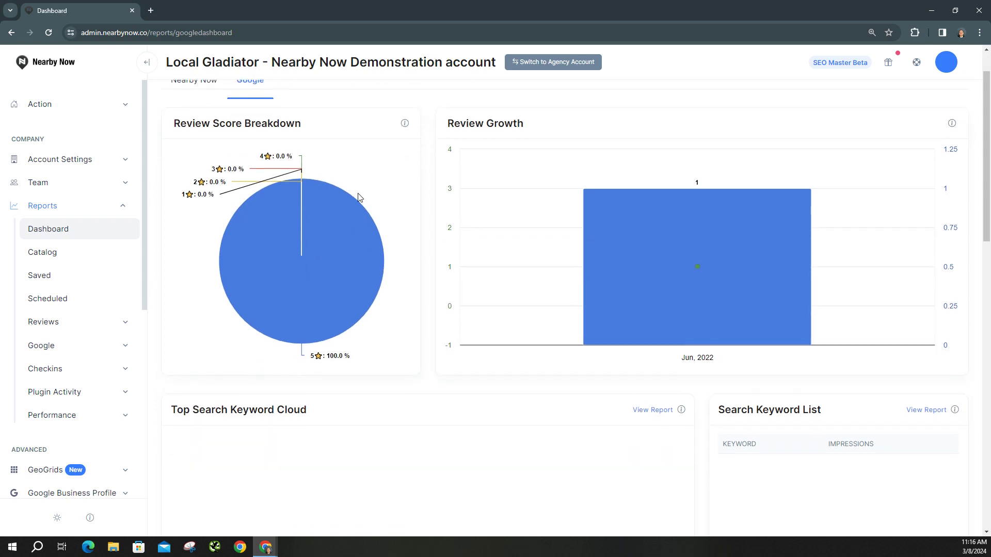
{"action": "mouse_move", "coordinate": [333, 196]}
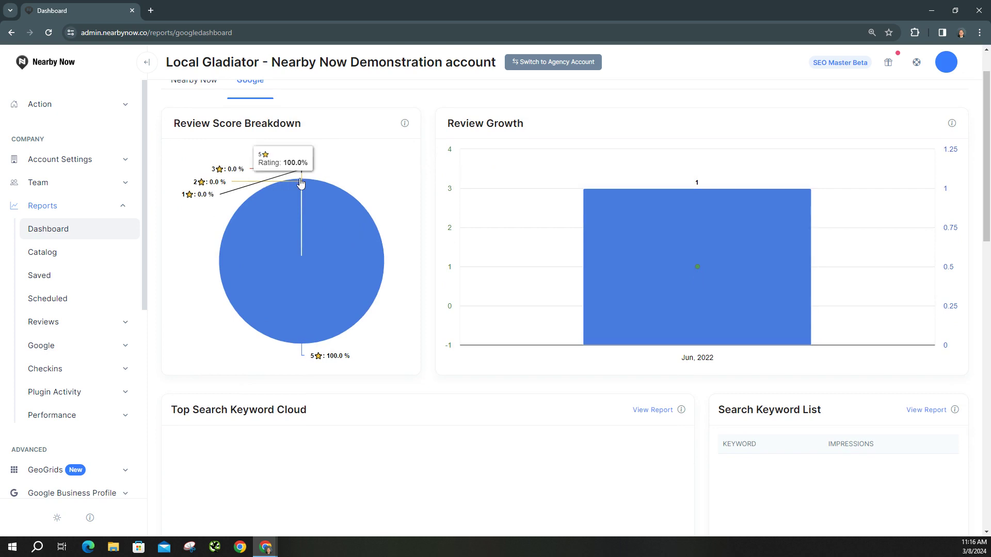
{"action": "mouse_move", "coordinate": [645, 221]}
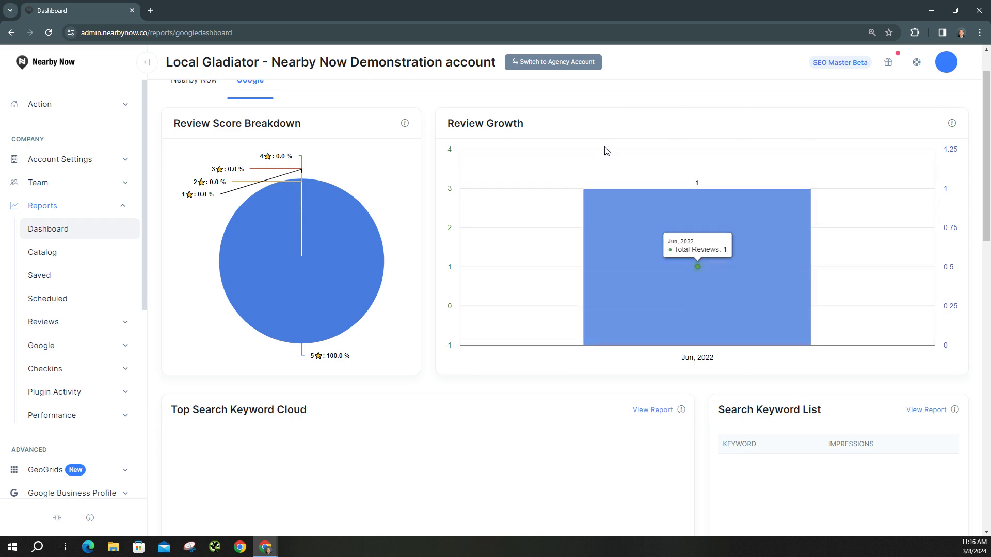
Scroll through the Google keyword panels and open the Report Catalog.
{"action": "scroll", "coordinate": [484, 243], "scroll_direction": "down", "scroll_amount": 1}
{"action": "scroll", "coordinate": [484, 242], "scroll_direction": "down", "scroll_amount": 2}
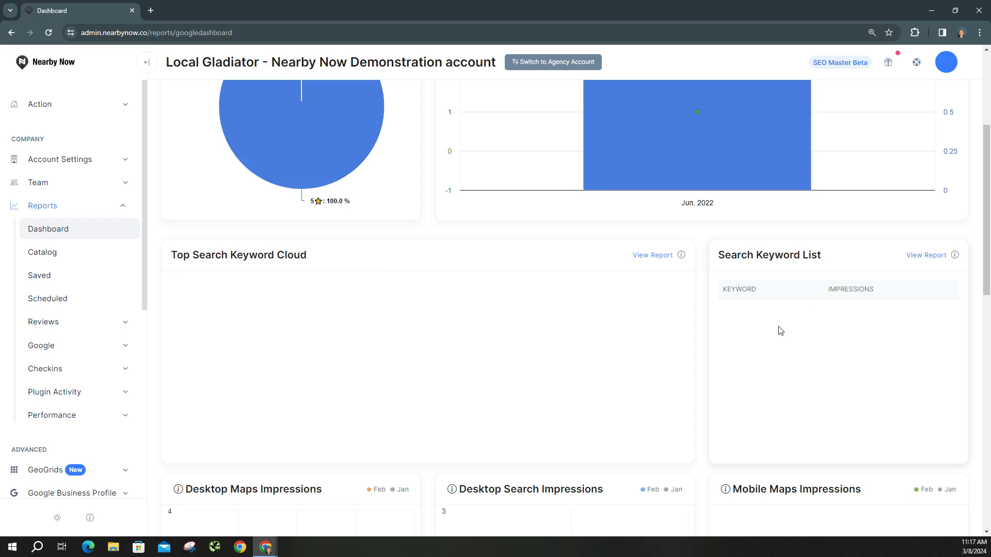
{"action": "scroll", "coordinate": [780, 330], "scroll_direction": "down", "scroll_amount": 1}
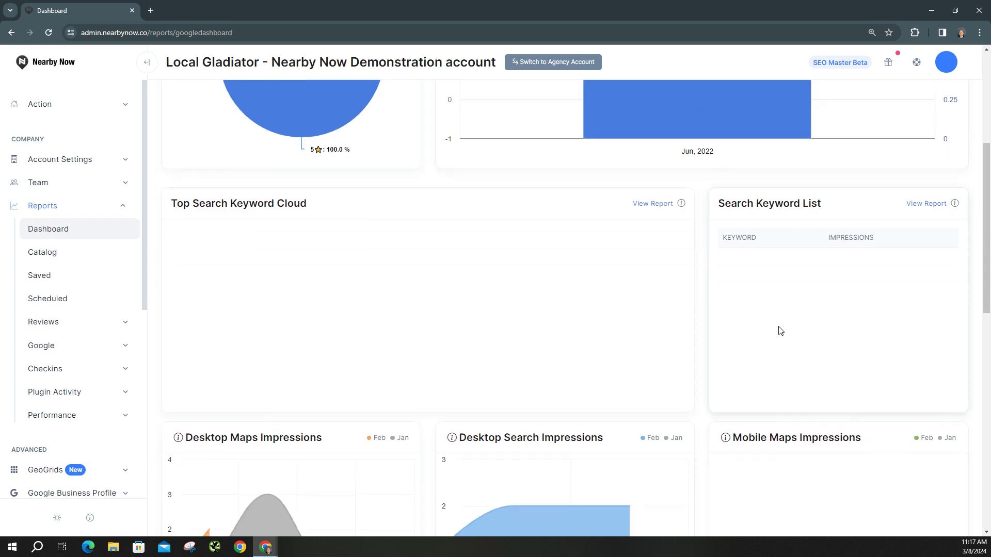
{"action": "scroll", "coordinate": [780, 331], "scroll_direction": "up", "scroll_amount": 1}
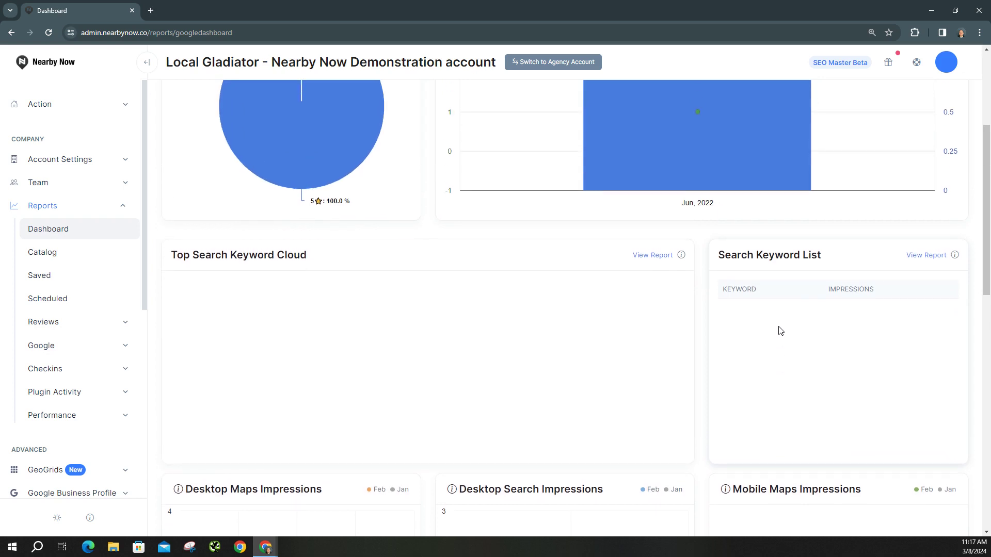
{"action": "left_click", "coordinate": [70, 253]}
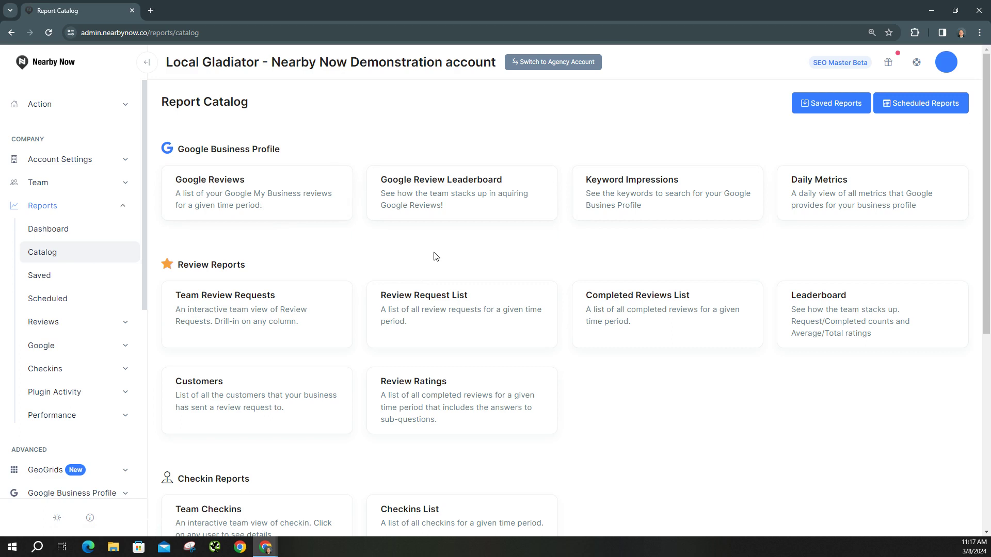
Browse the catalog's Google, review, checkin, performance and page view reports, then expand Reviews.
{"action": "scroll", "coordinate": [435, 257], "scroll_direction": "down", "scroll_amount": 1}
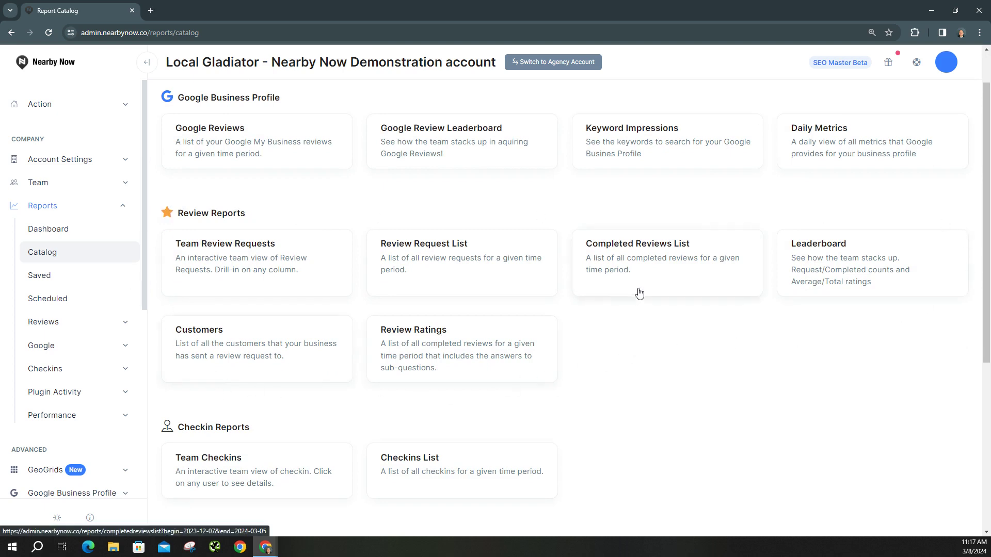
{"action": "scroll", "coordinate": [281, 344], "scroll_direction": "down", "scroll_amount": 1}
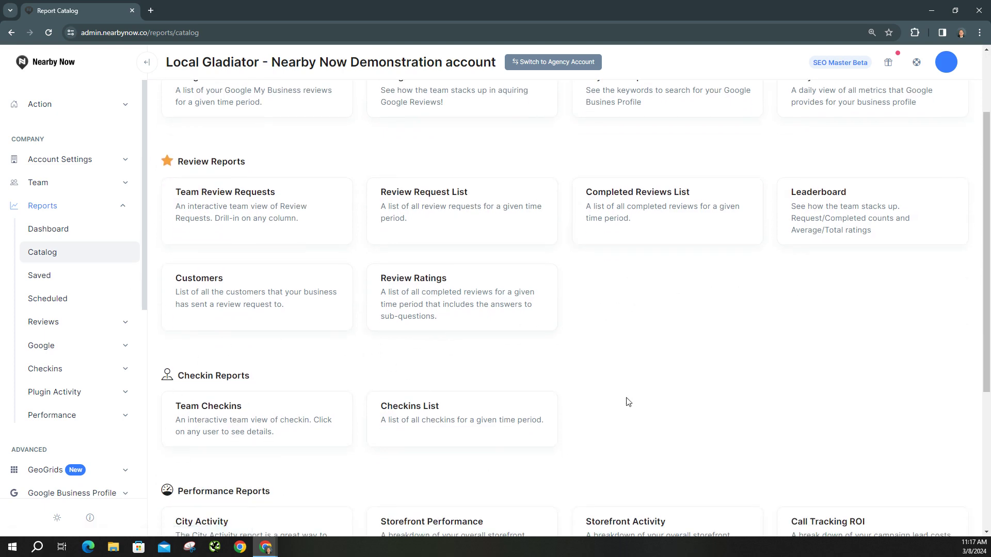
{"action": "scroll", "coordinate": [532, 386], "scroll_direction": "down", "scroll_amount": 2}
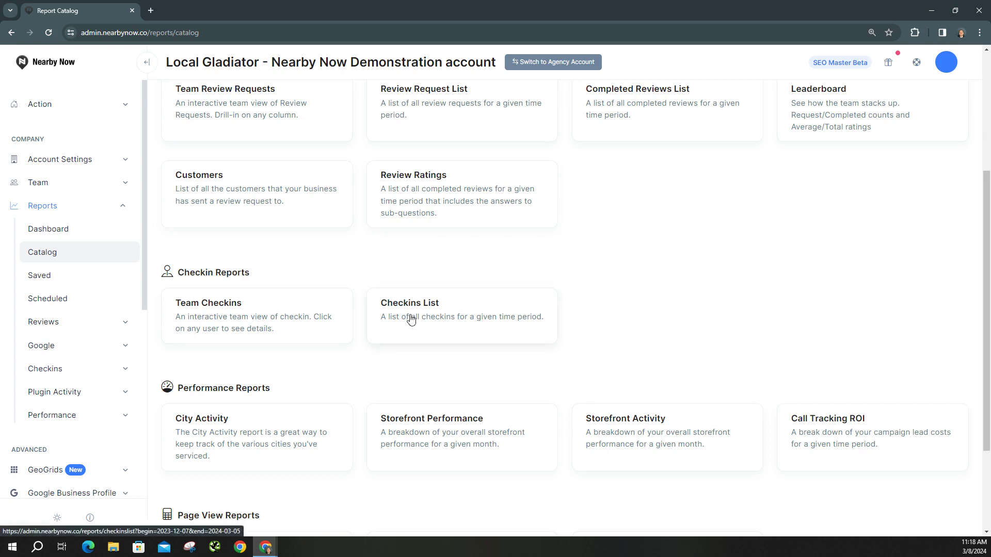
{"action": "scroll", "coordinate": [338, 380], "scroll_direction": "down", "scroll_amount": 1}
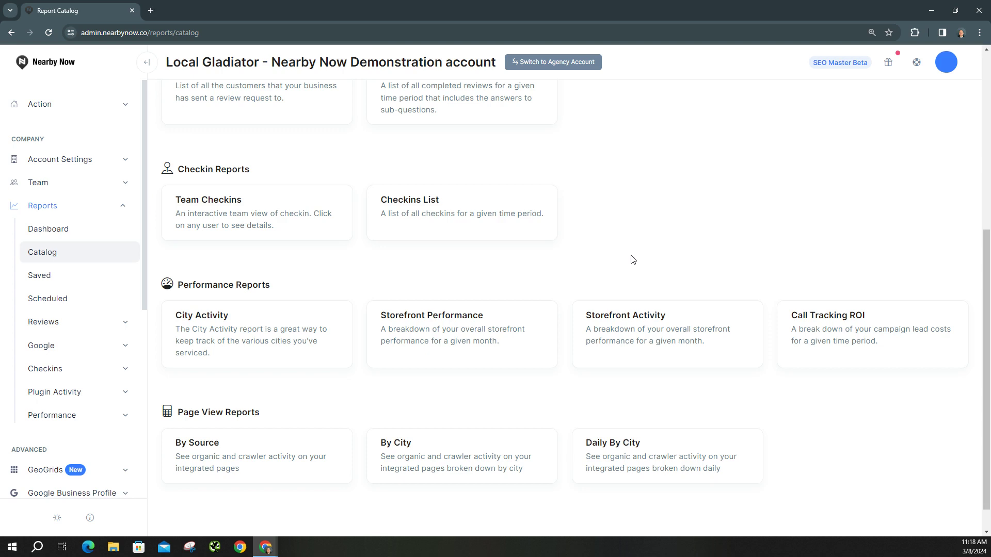
{"action": "scroll", "coordinate": [531, 267], "scroll_direction": "down", "scroll_amount": 1}
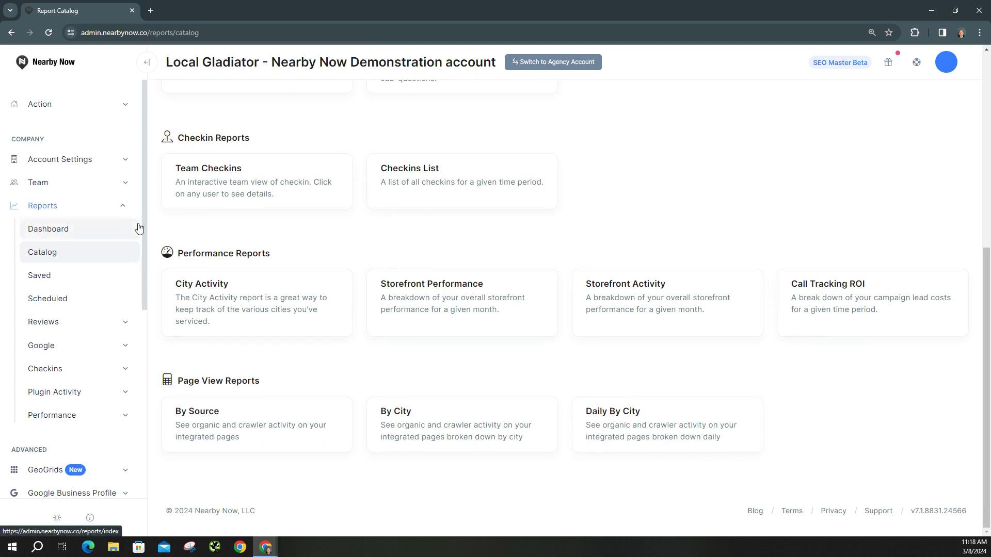
{"action": "scroll", "coordinate": [144, 209], "scroll_direction": "down", "scroll_amount": 1}
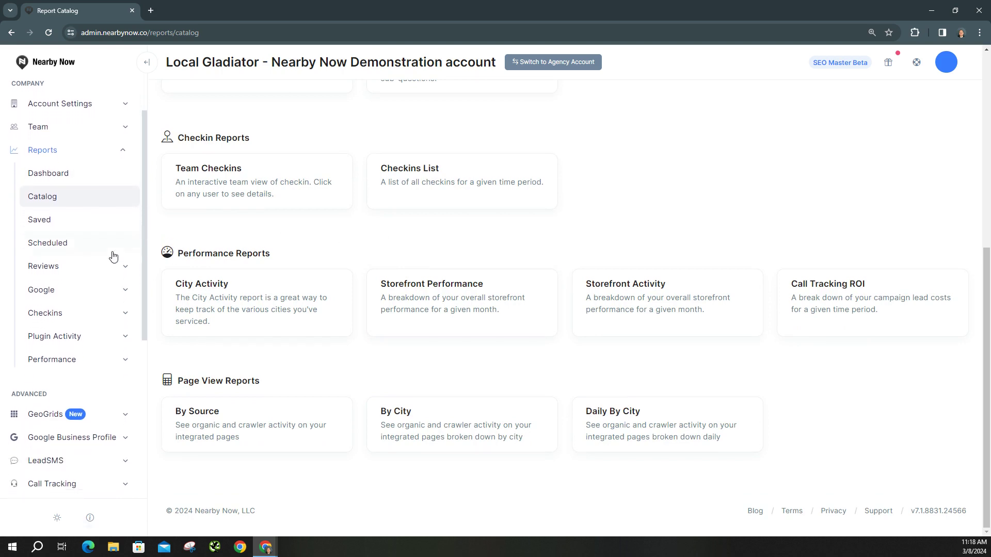
{"action": "left_click", "coordinate": [90, 267]}
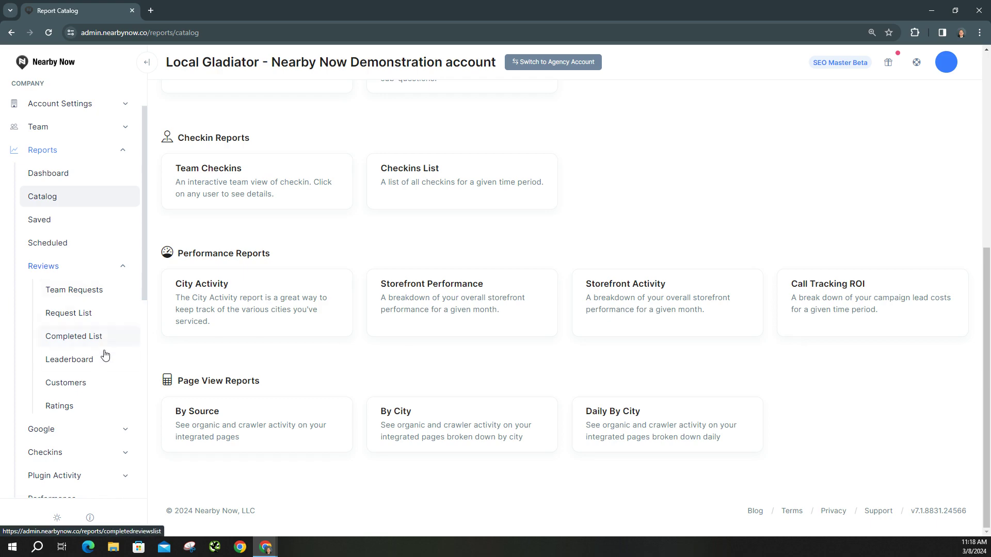
Open the Review Requests List report and scroll through the request statuses.
{"action": "left_click", "coordinate": [103, 314]}
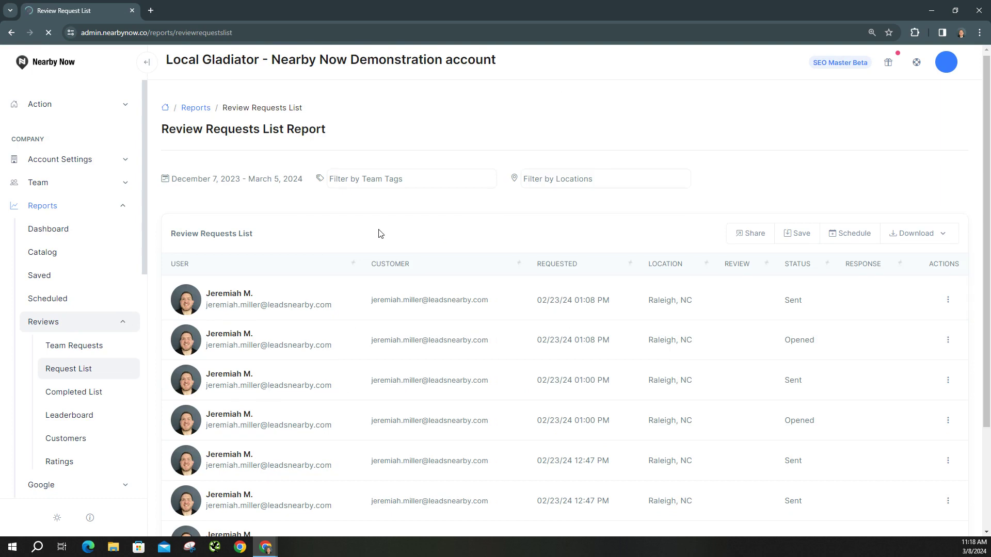
{"action": "scroll", "coordinate": [371, 229], "scroll_direction": "down", "scroll_amount": 1}
Check the report's date range choices, keeping December 7, 2023 – March 5, 2024.
{"action": "scroll", "coordinate": [370, 229], "scroll_direction": "up", "scroll_amount": 1}
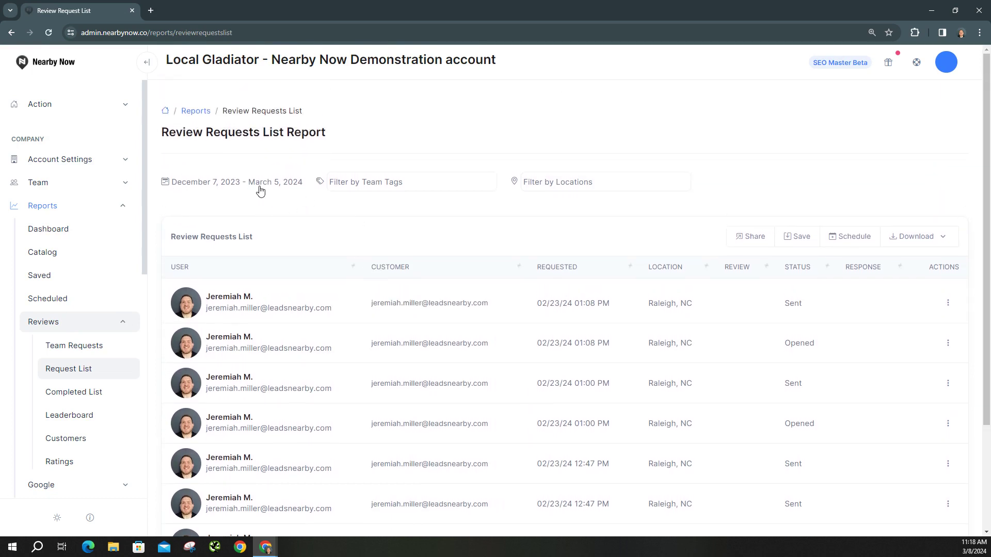
{"action": "left_click", "coordinate": [260, 191]}
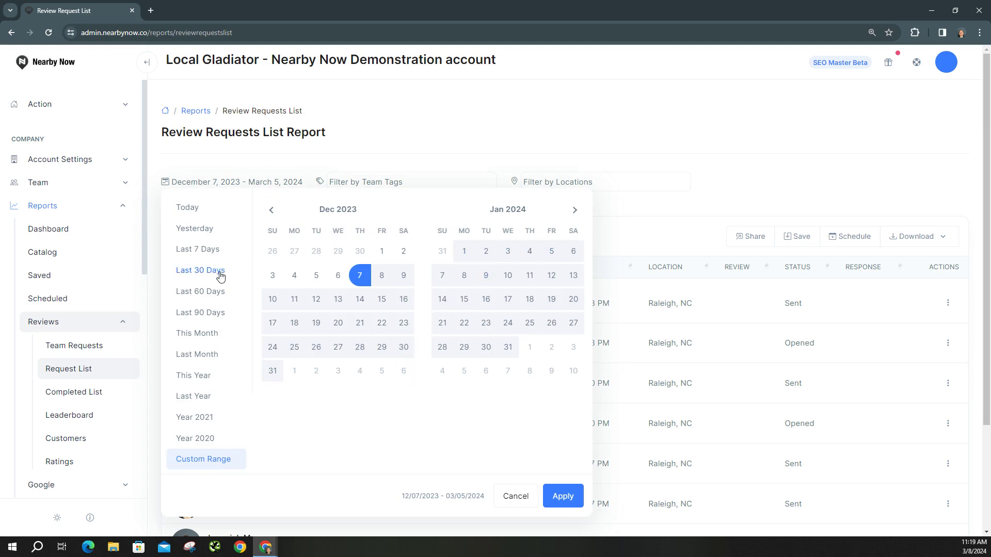
{"action": "left_click", "coordinate": [631, 95]}
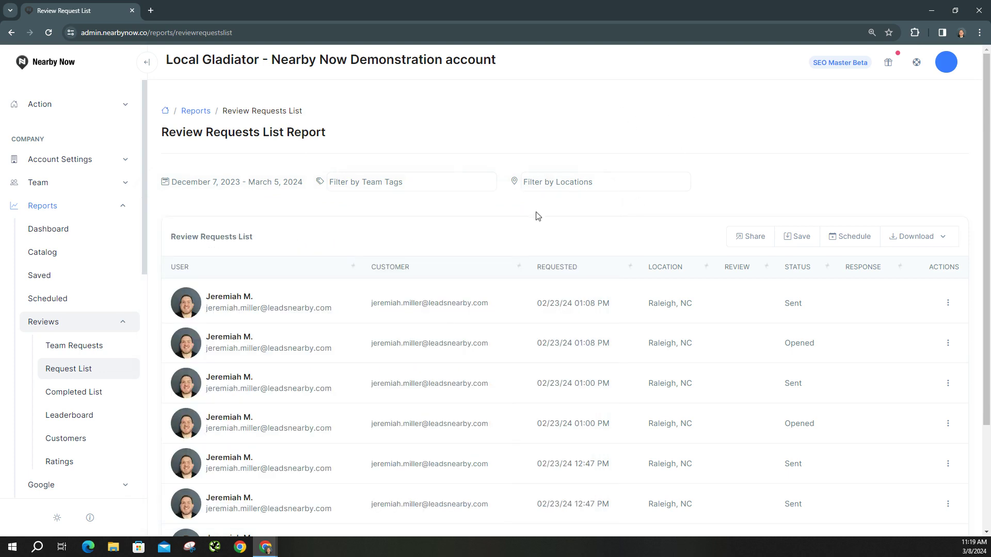
Scroll through the request list and open the Schedule Report dialog.
{"action": "scroll", "coordinate": [535, 215], "scroll_direction": "down", "scroll_amount": 1}
{"action": "scroll", "coordinate": [719, 258], "scroll_direction": "down", "scroll_amount": 1}
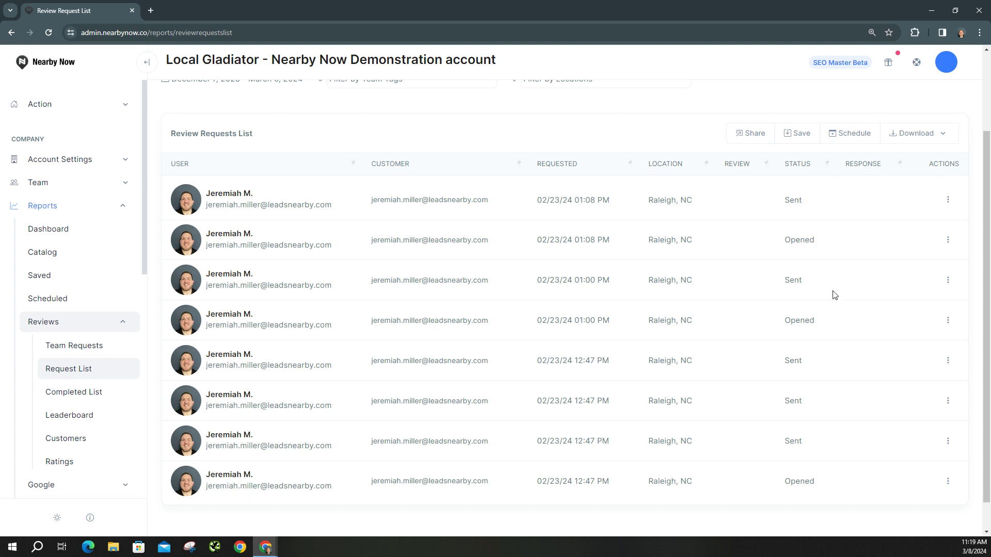
{"action": "scroll", "coordinate": [824, 395], "scroll_direction": "down", "scroll_amount": 1}
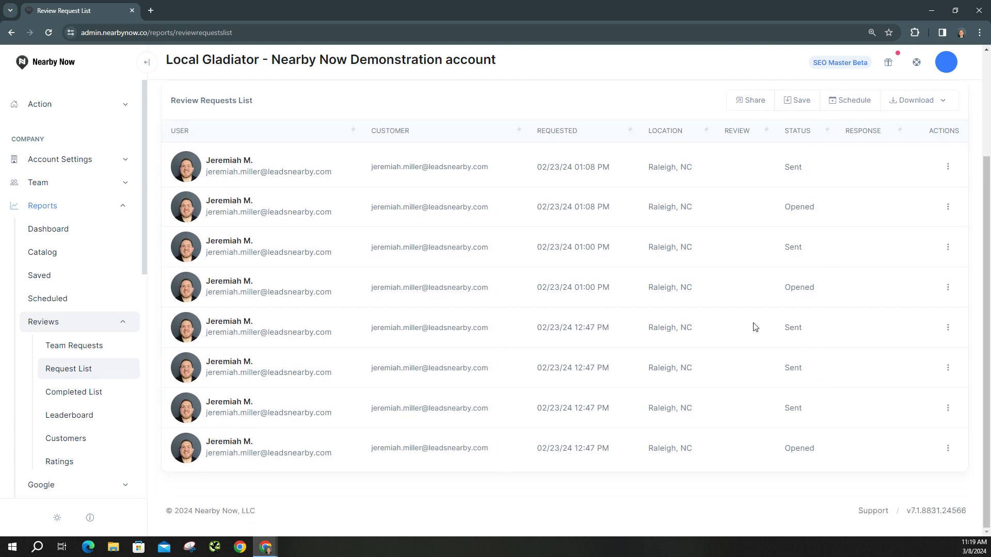
{"action": "scroll", "coordinate": [586, 157], "scroll_direction": "up", "scroll_amount": 3}
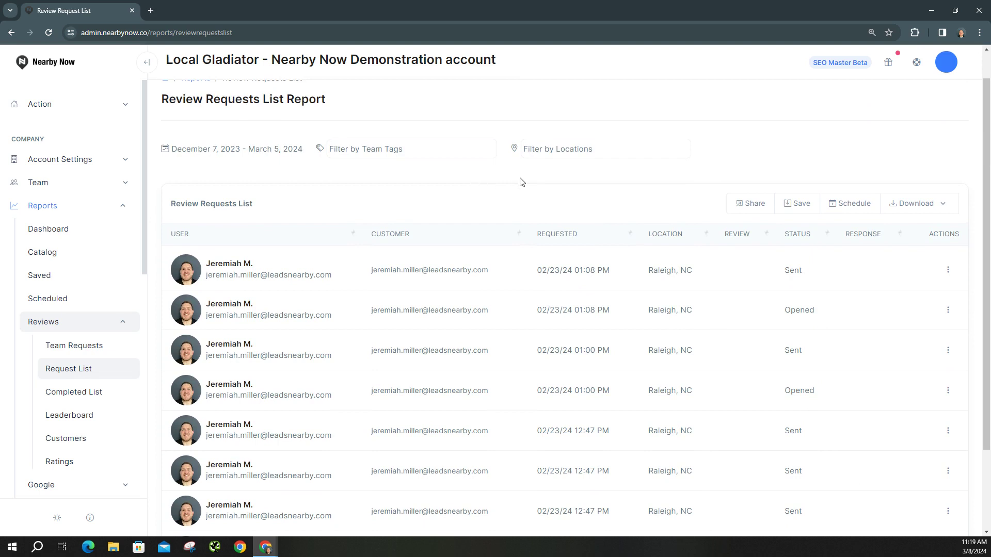
{"action": "scroll", "coordinate": [522, 180], "scroll_direction": "up", "scroll_amount": 1}
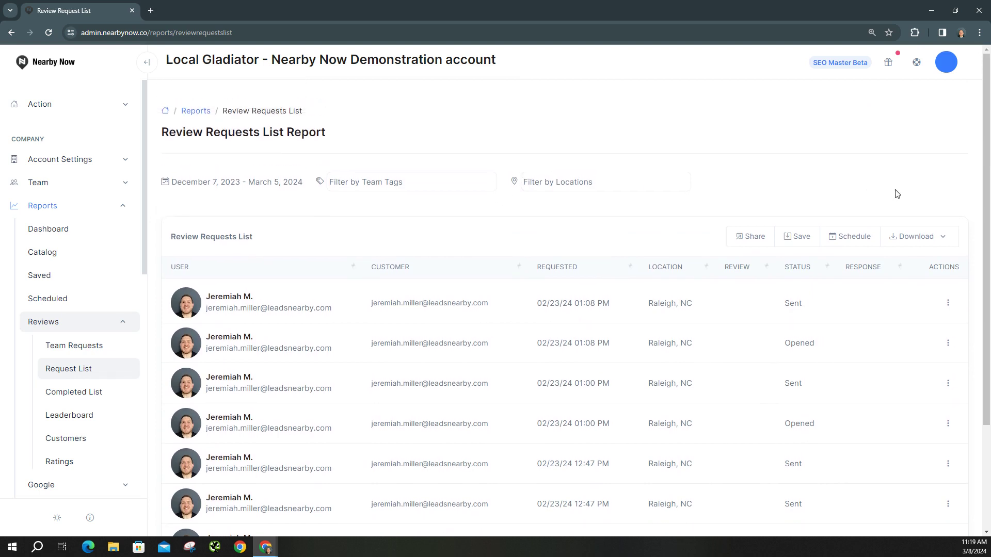
{"action": "left_click", "coordinate": [856, 237]}
{"action": "left_click", "coordinate": [322, 136]}
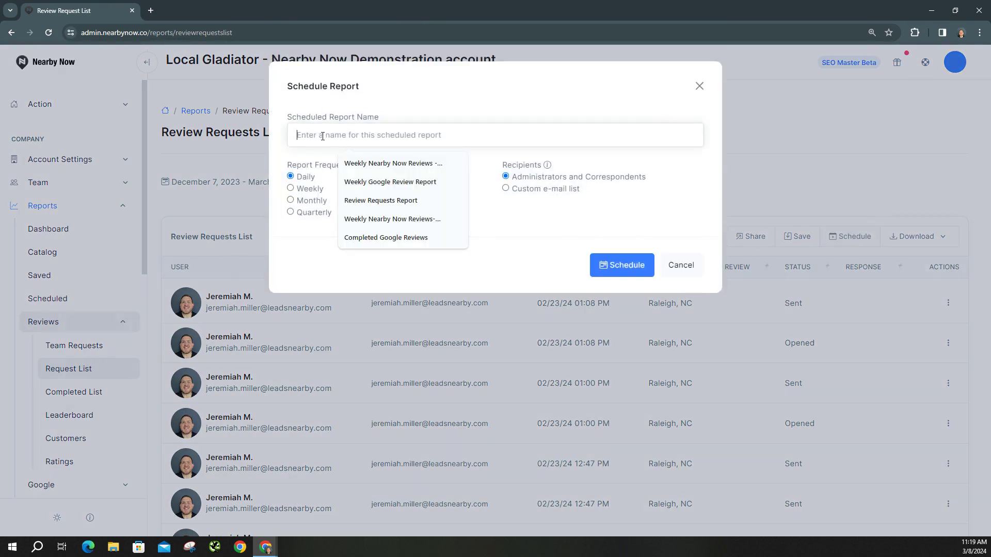
{"action": "type", "text": "Review Requests Report"}
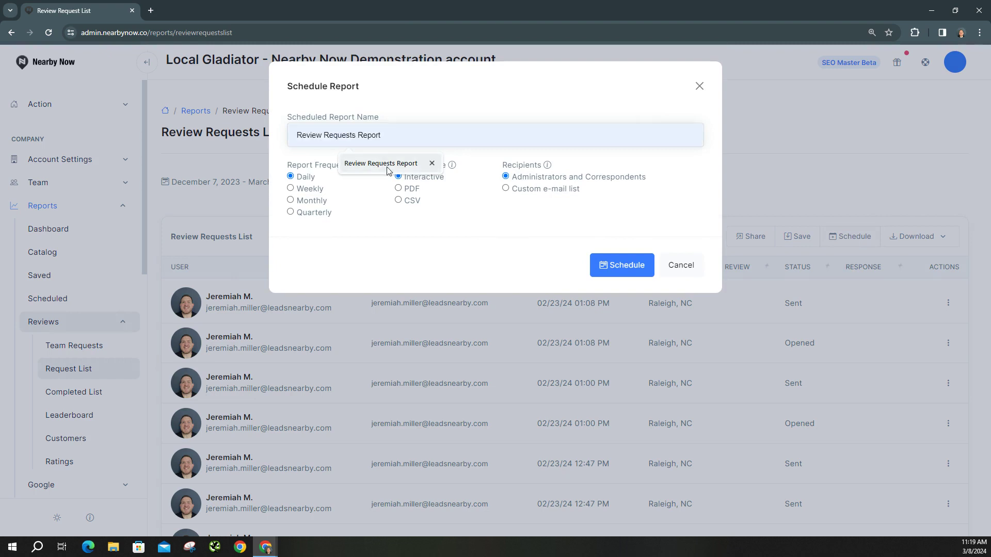
{"action": "left_click", "coordinate": [388, 164]}
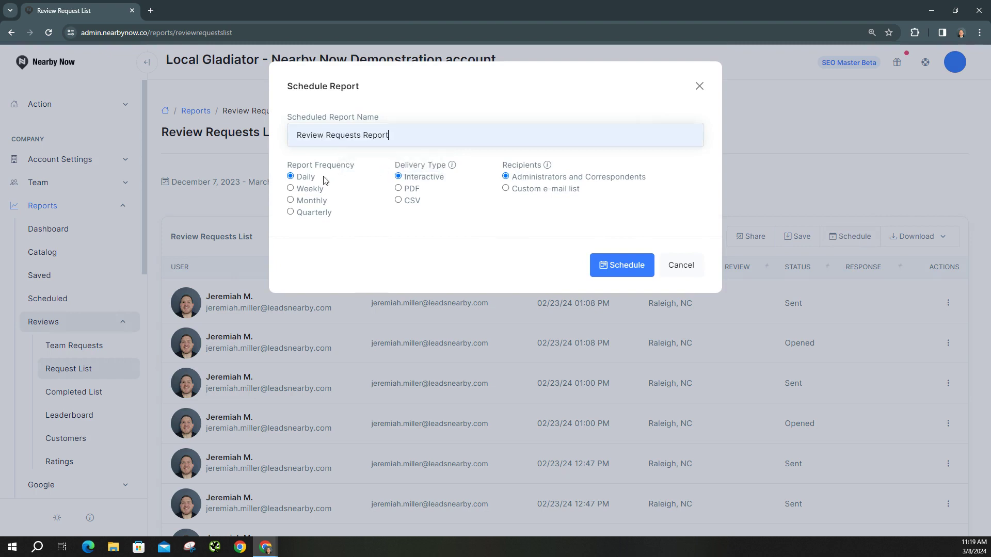
{"action": "left_click", "coordinate": [291, 189]}
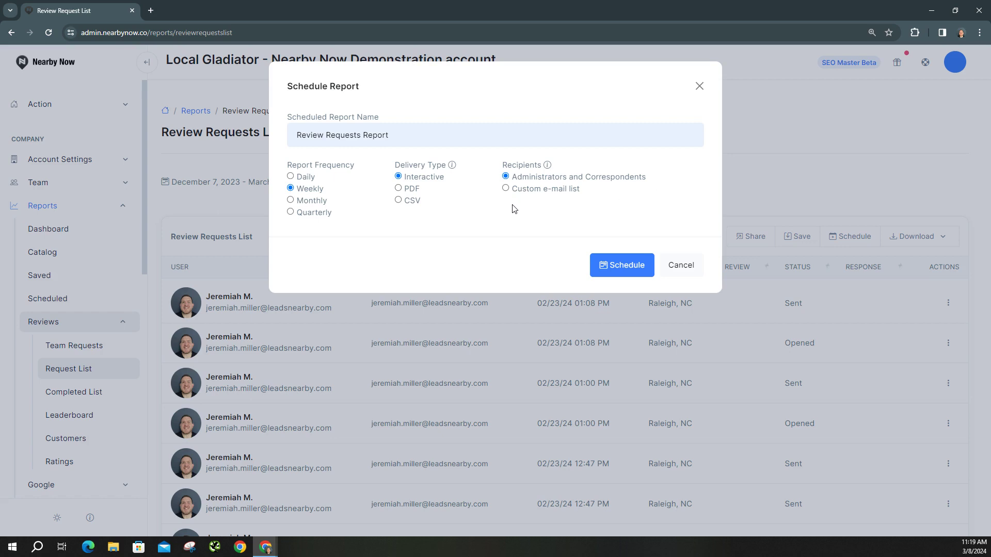
{"action": "left_click", "coordinate": [505, 189]}
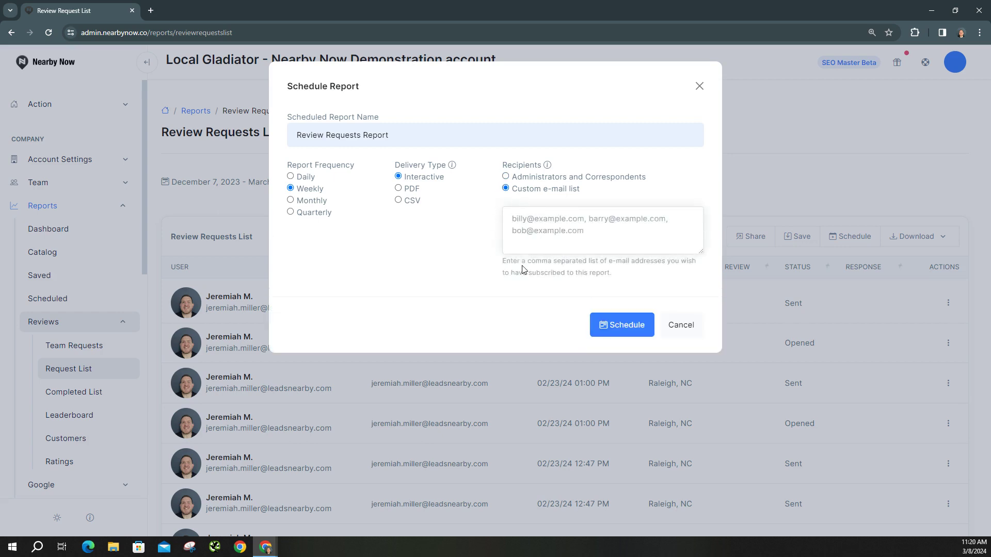
{"action": "left_click", "coordinate": [594, 223]}
{"action": "left_click", "coordinate": [620, 332]}
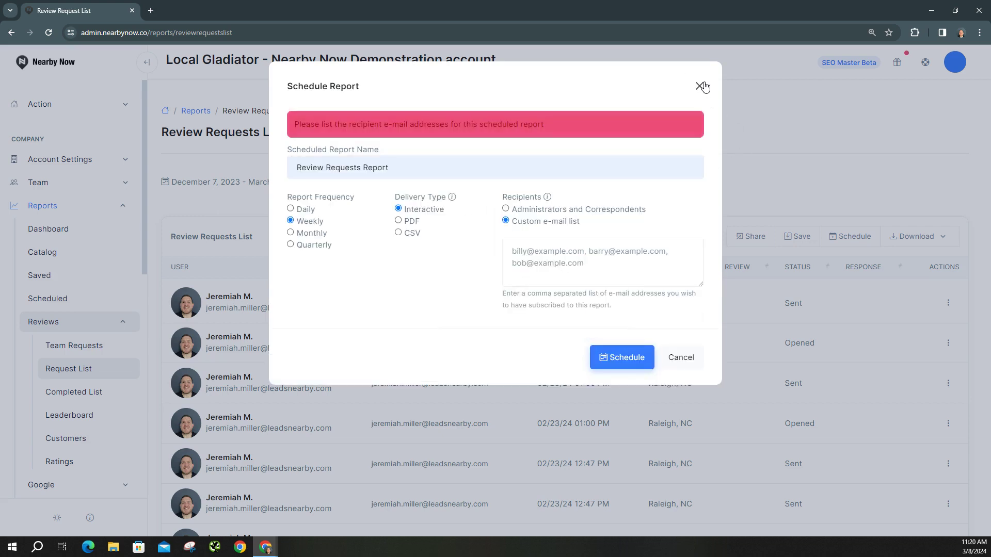
{"action": "left_click", "coordinate": [505, 208]}
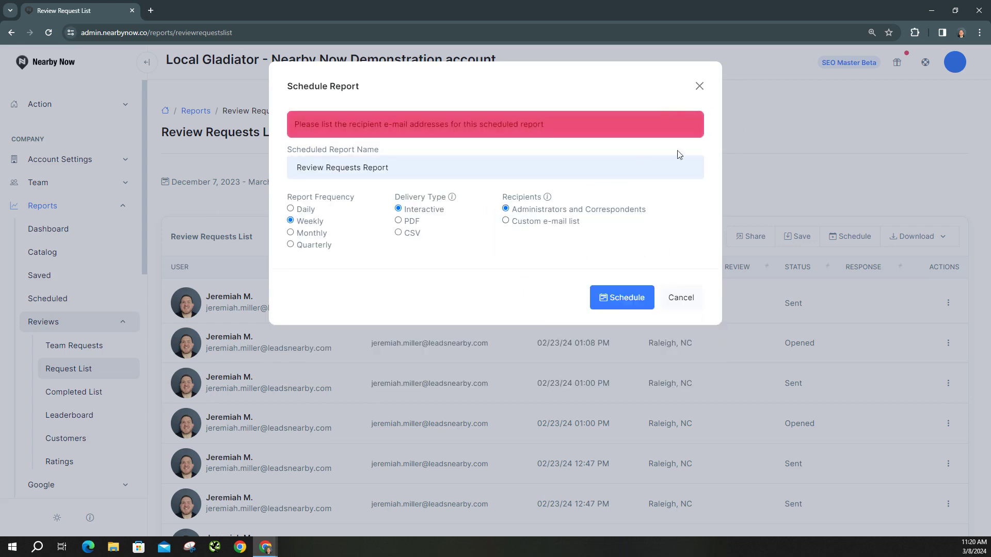
{"action": "left_click", "coordinate": [699, 86]}
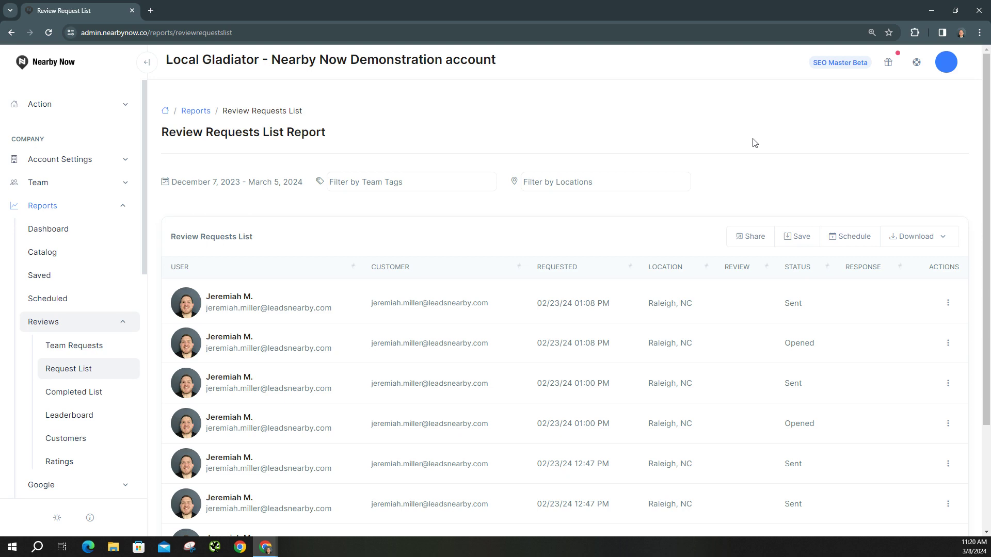
View the empty Scheduled Reports page and expand, then collapse, the Google reports group.
{"action": "left_click", "coordinate": [72, 301]}
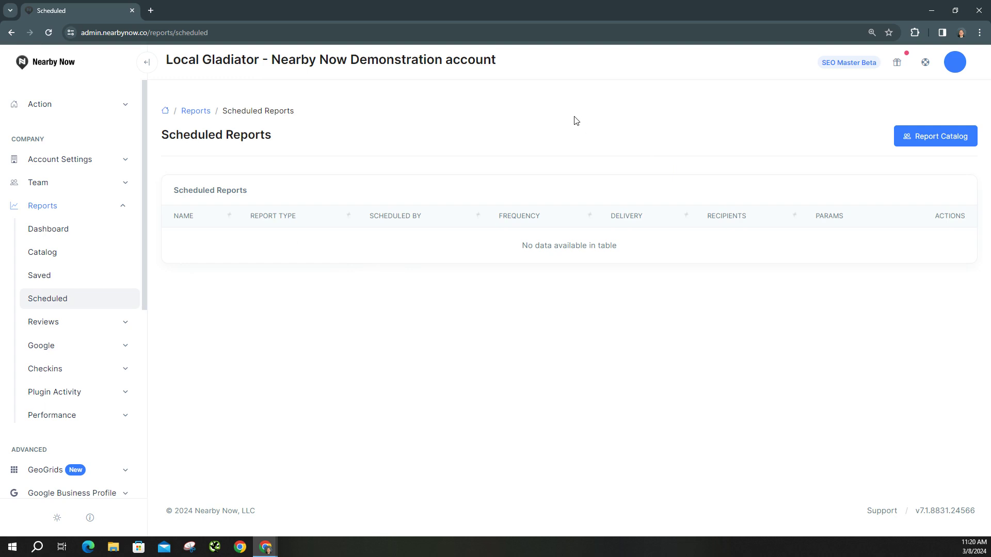
{"action": "left_click_drag", "start_coordinate": [146, 190], "coordinate": [143, 218]}
{"action": "left_click", "coordinate": [93, 291]}
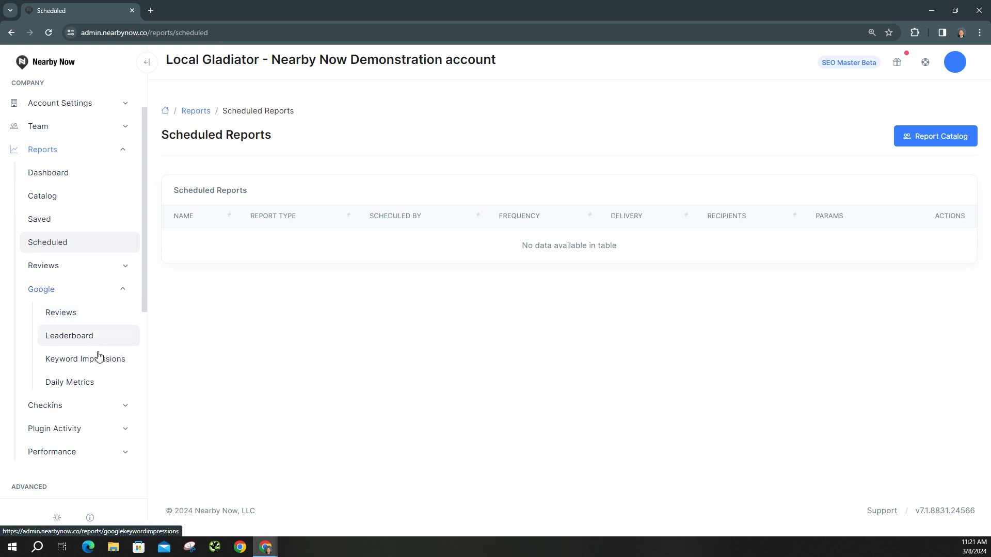
{"action": "left_click", "coordinate": [106, 290]}
Expand Checkins and browse the Checkins List's HVAC repair checkins.
{"action": "left_click", "coordinate": [97, 316]}
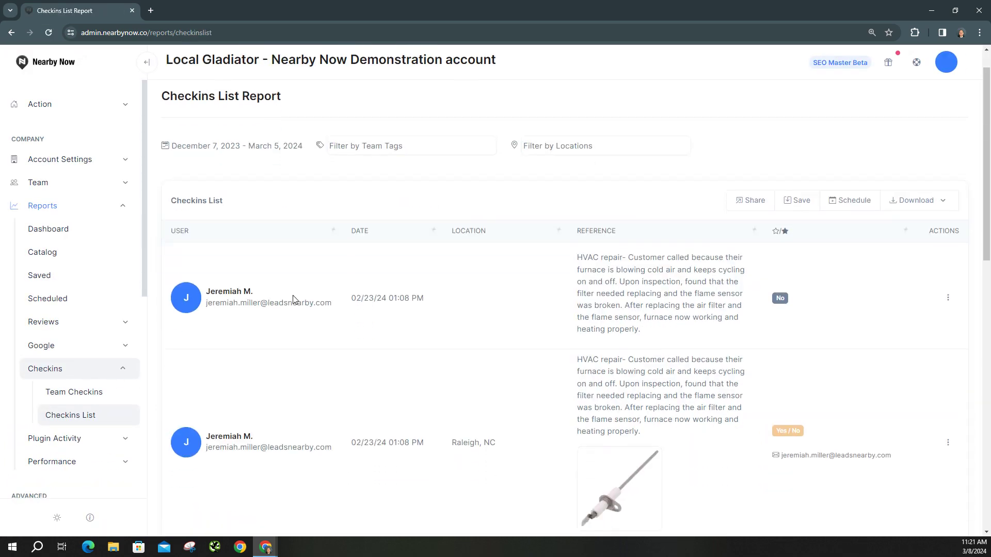
{"action": "scroll", "coordinate": [402, 283], "scroll_direction": "down", "scroll_amount": 4}
{"action": "scroll", "coordinate": [593, 213], "scroll_direction": "down", "scroll_amount": 1}
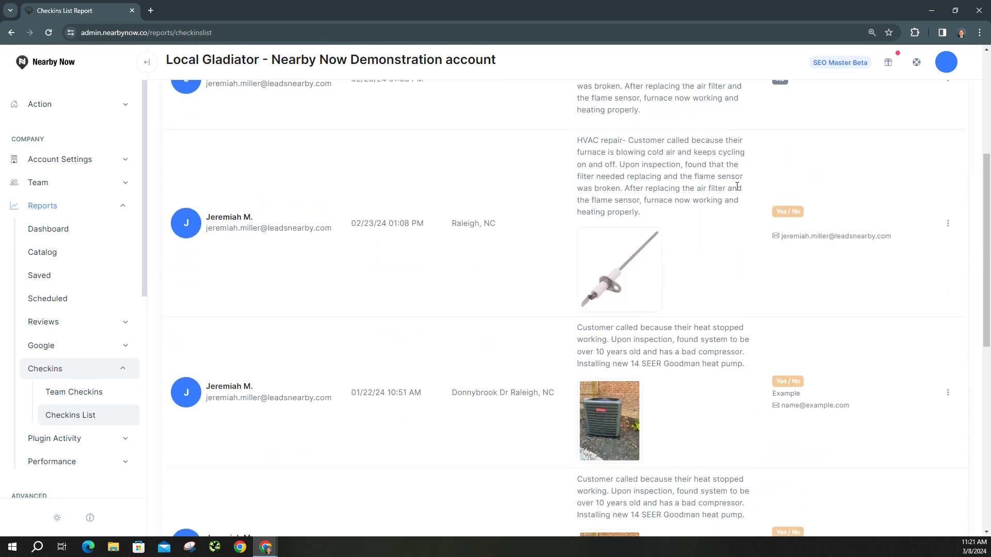
{"action": "scroll", "coordinate": [779, 248], "scroll_direction": "up", "scroll_amount": 3}
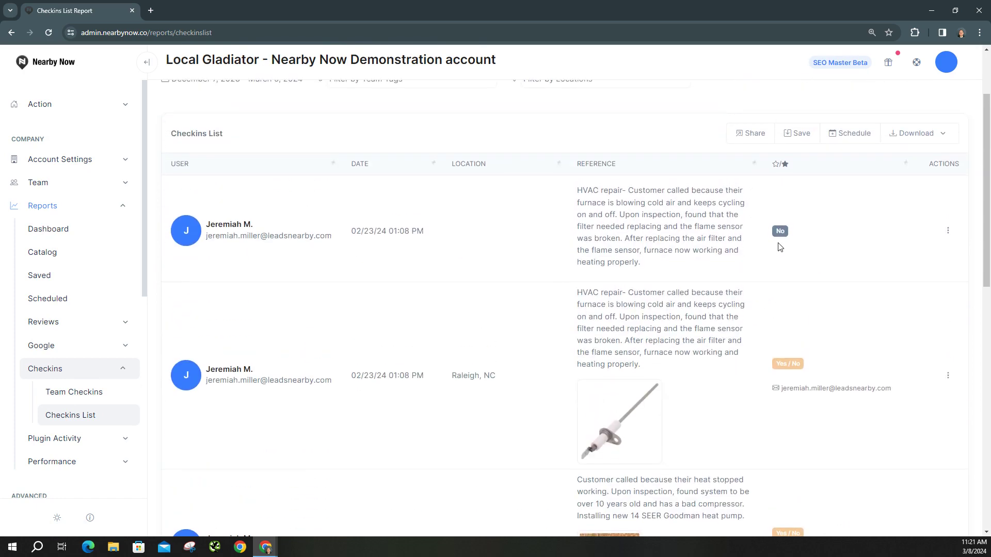
{"action": "scroll", "coordinate": [779, 247], "scroll_direction": "up", "scroll_amount": 1}
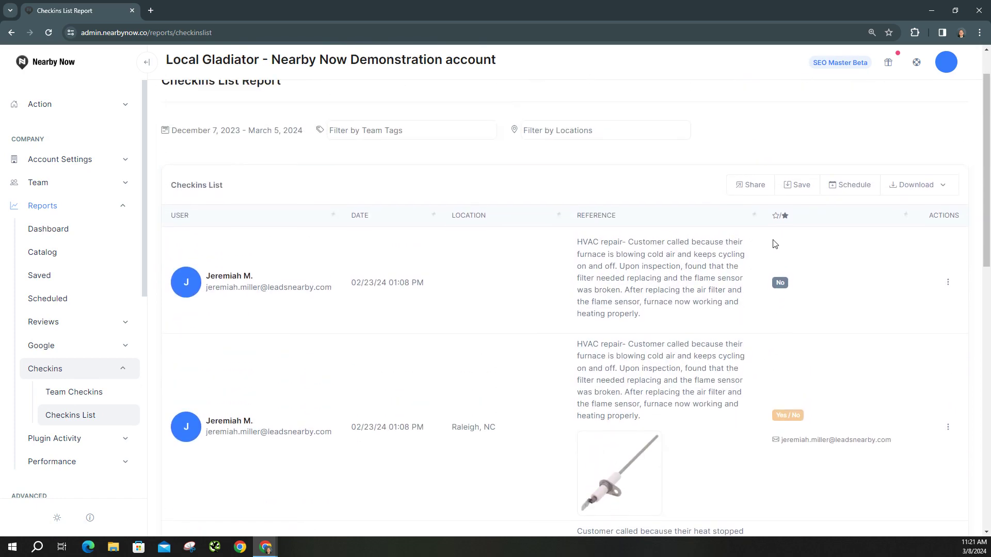
Open scheduling for the Checkins List, close it unscheduled, and collapse Checkins.
{"action": "left_click", "coordinate": [854, 185]}
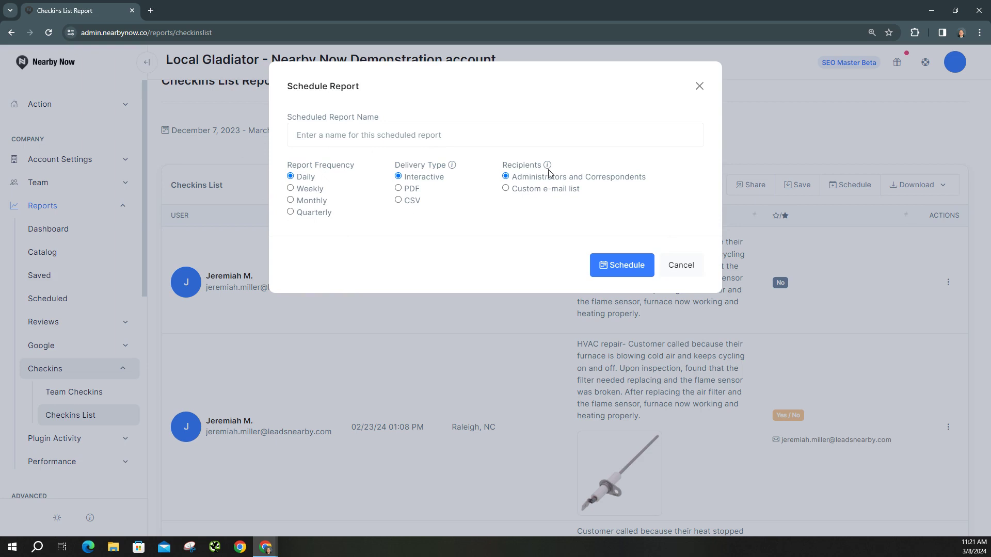
{"action": "left_click", "coordinate": [699, 87]}
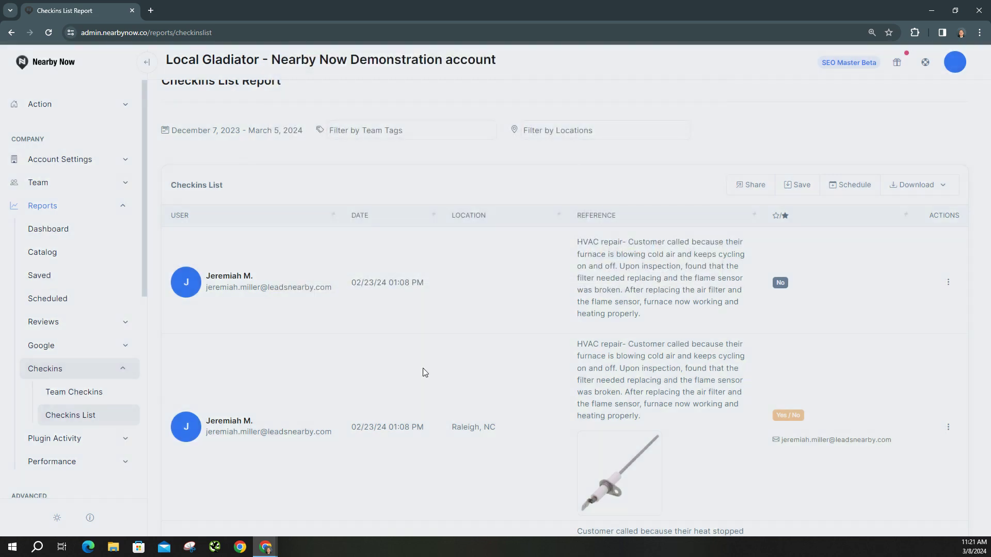
{"action": "left_click", "coordinate": [130, 368]}
{"action": "scroll", "coordinate": [126, 376], "scroll_direction": "down", "scroll_amount": 1}
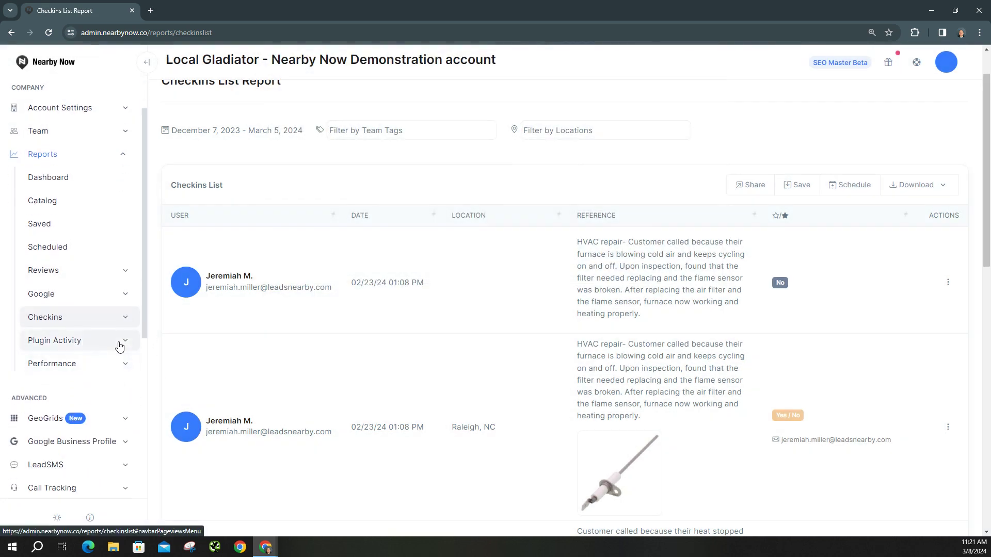
Open the Daily Page Views by City report from Plugin Activity, then expand Performance.
{"action": "left_click", "coordinate": [119, 343]}
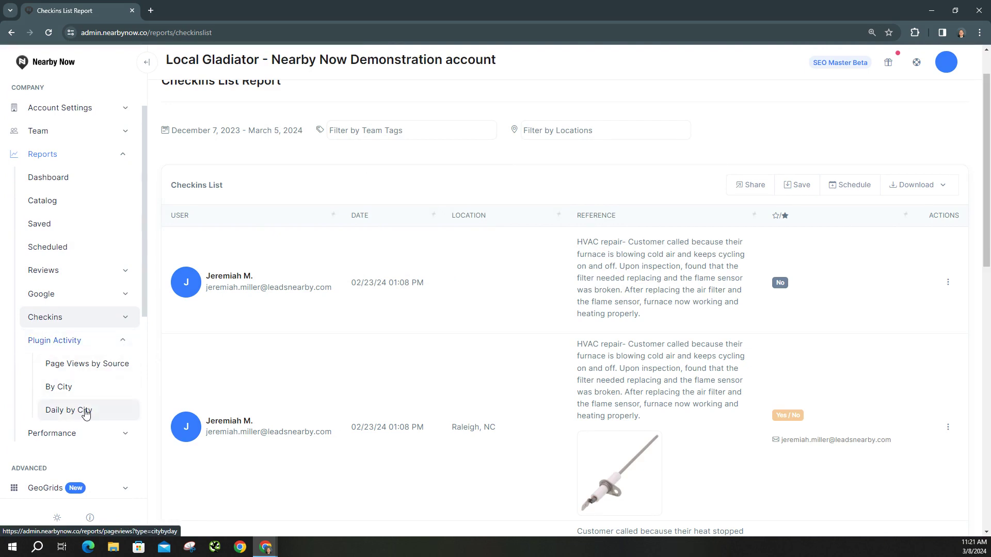
{"action": "left_click", "coordinate": [85, 413]}
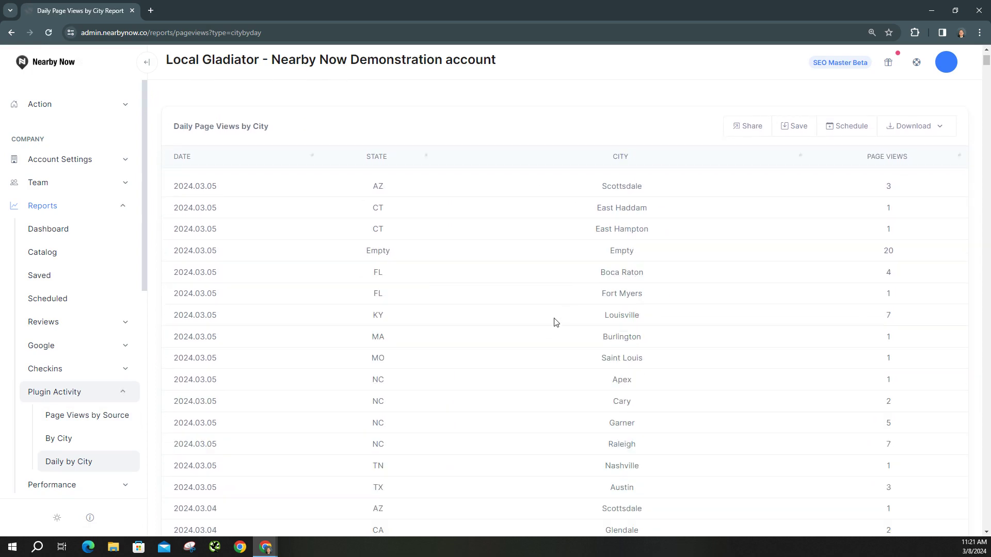
{"action": "left_click", "coordinate": [98, 394]}
{"action": "scroll", "coordinate": [96, 382], "scroll_direction": "down", "scroll_amount": 1}
{"action": "left_click", "coordinate": [93, 364]}
{"action": "scroll", "coordinate": [93, 370], "scroll_direction": "down", "scroll_amount": 1}
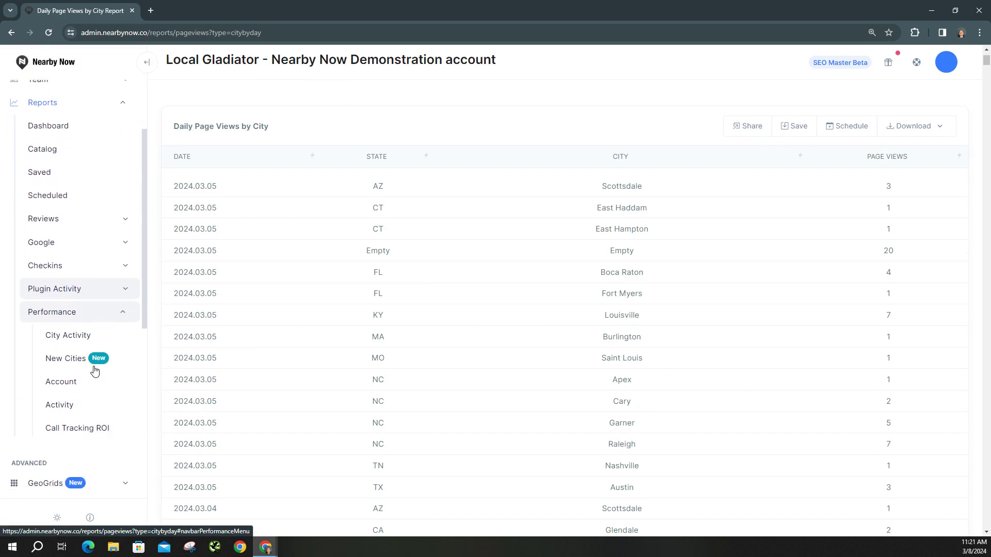
Open the City Activity report for Raleigh, NC, leaving its date range unchanged.
{"action": "left_click", "coordinate": [71, 339]}
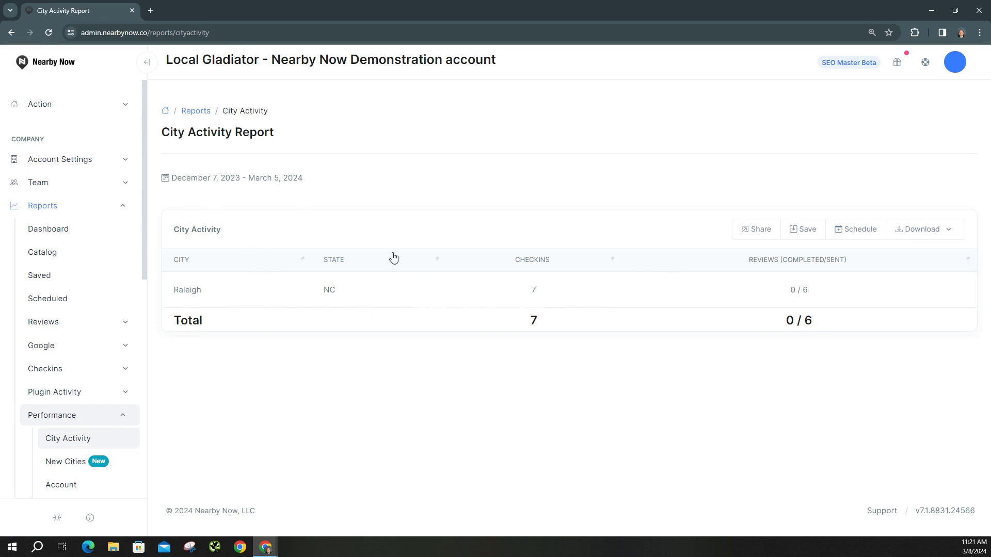
{"action": "left_click", "coordinate": [259, 185]}
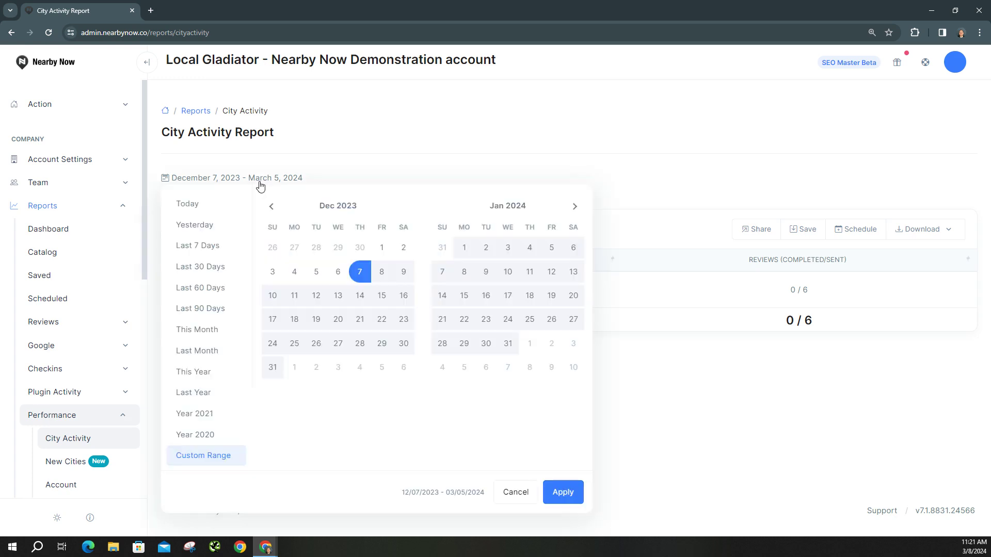
{"action": "left_click", "coordinate": [437, 161]}
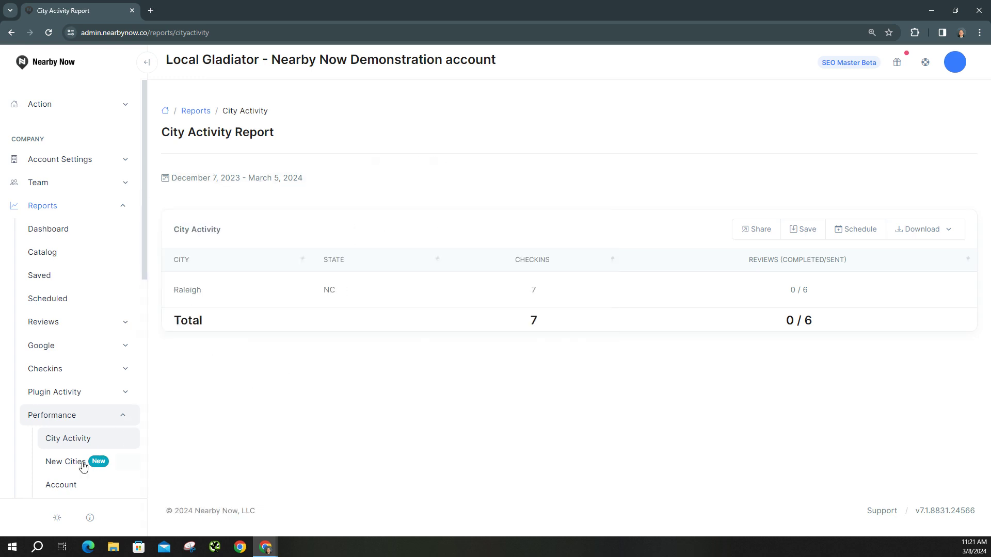
Open the New Cities report (Dec 7, 2023 – Mar 5, 2024, total 0), then collapse the Performance group.
{"action": "left_click", "coordinate": [57, 463]}
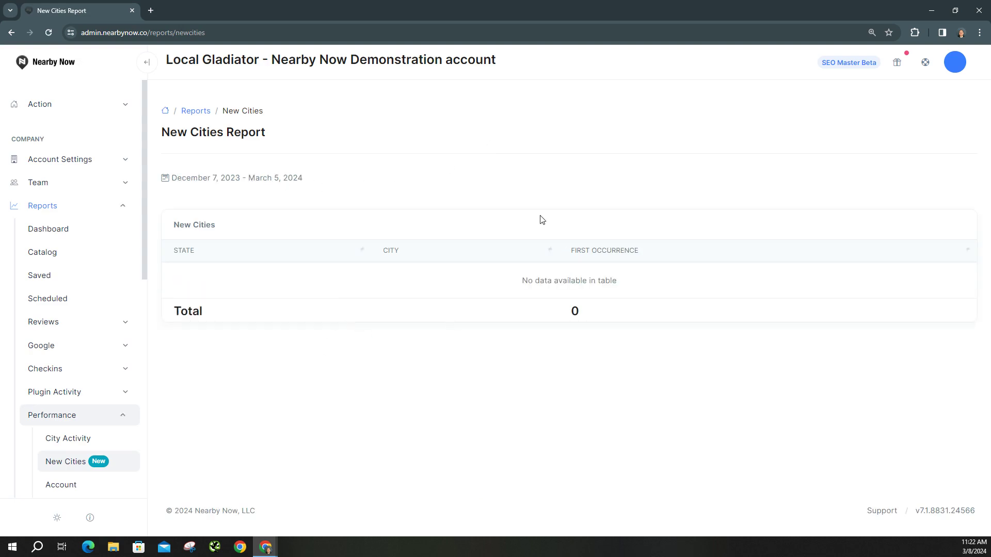
{"action": "left_click", "coordinate": [123, 414]}
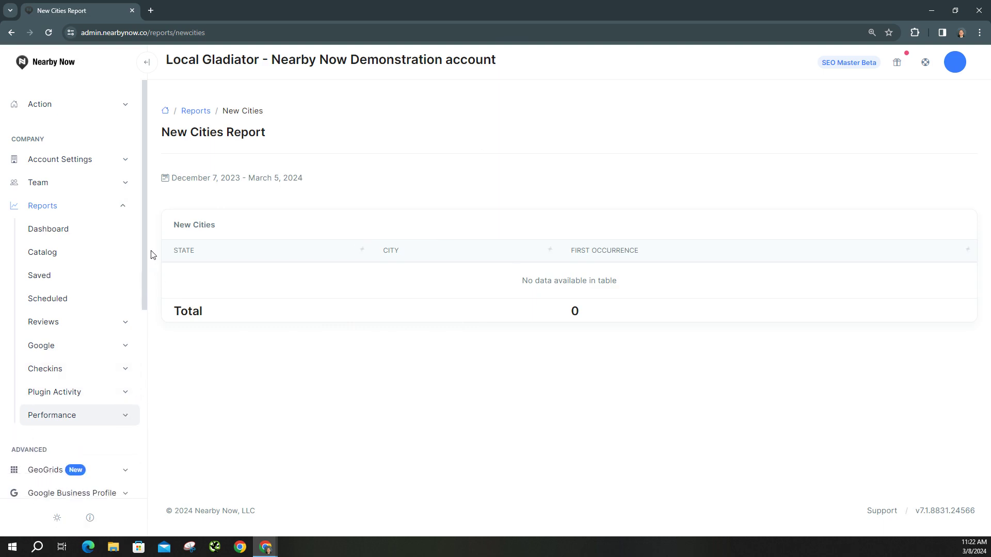
{"action": "left_click_drag", "start_coordinate": [142, 243], "coordinate": [149, 279]}
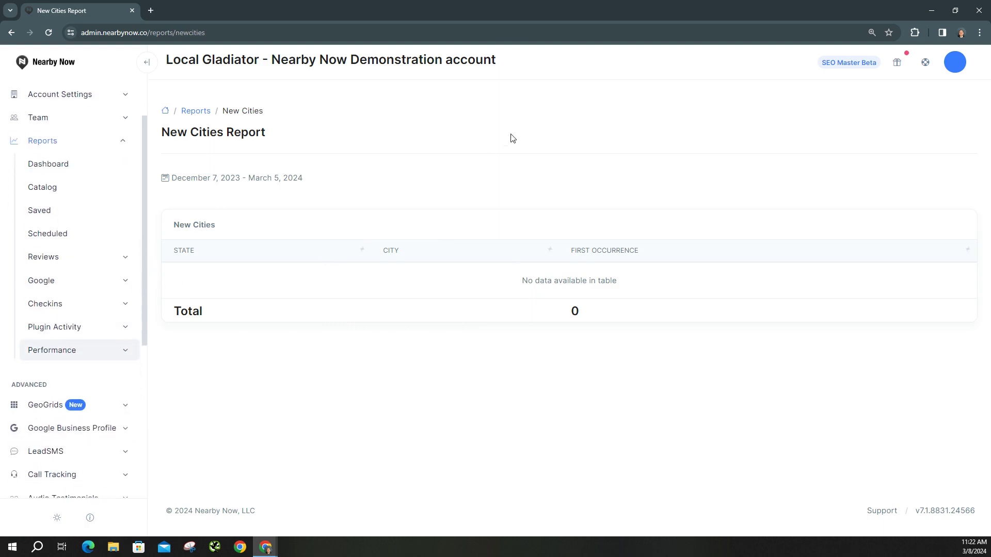